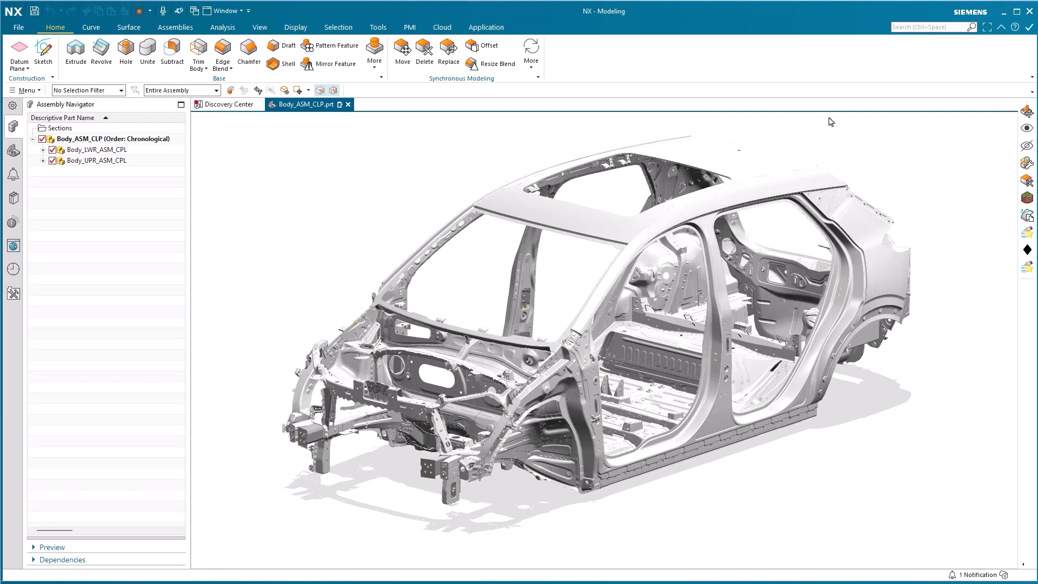
# Open the body side panel of the car body assembly in its own window
pyautogui.rightClick(710, 259)
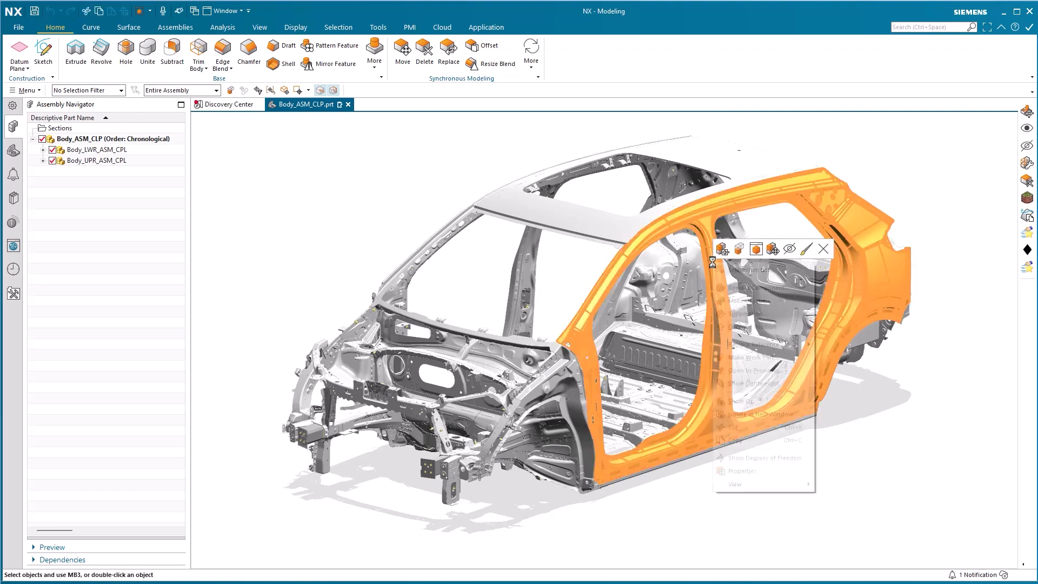
pyautogui.click(756, 249)
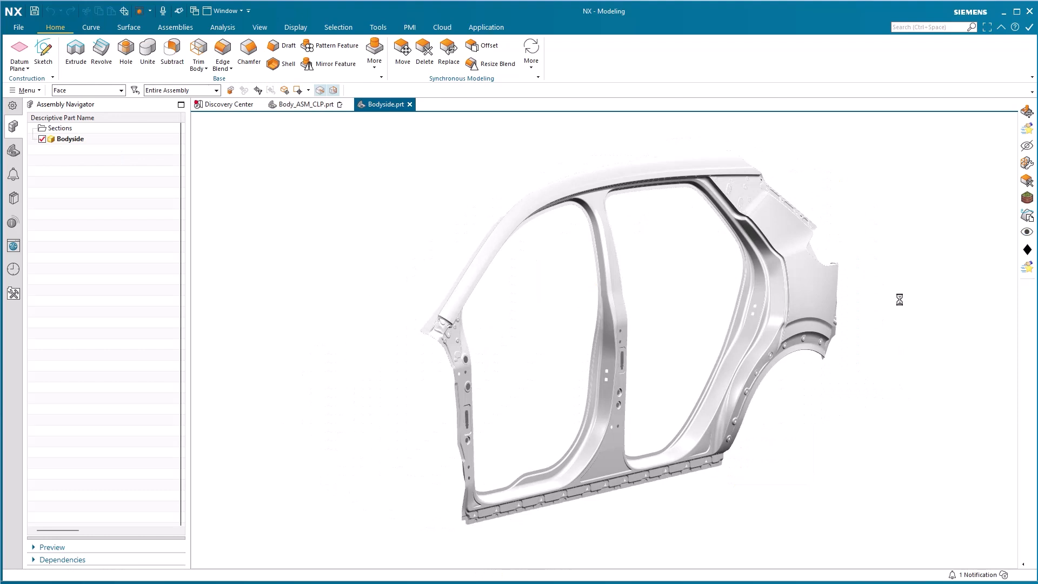
# Start Select Similar Faces and pick three connected faces around the lower large round hole in the front pillar as search input
pyautogui.click(334, 28)
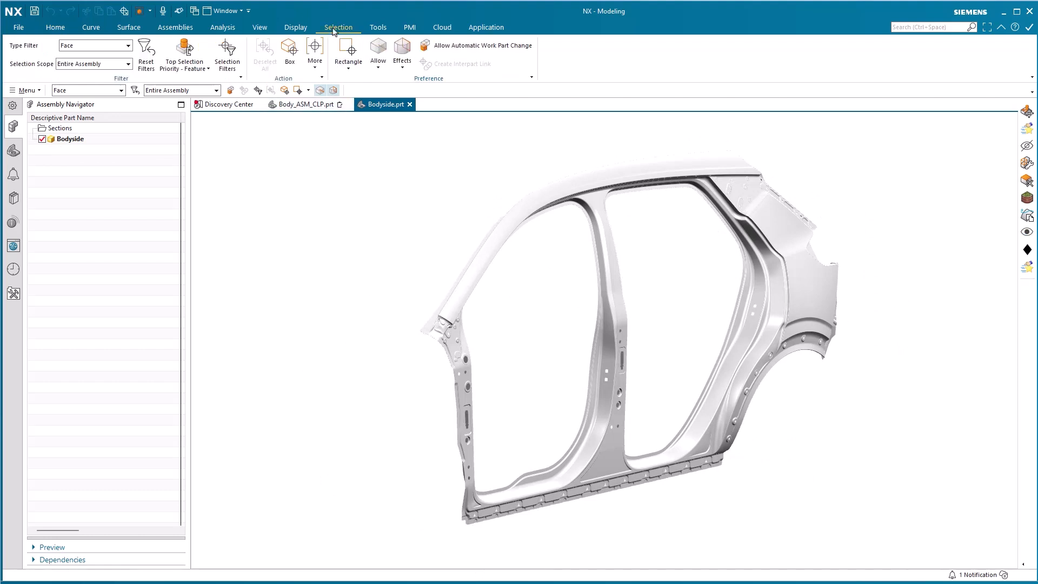
pyautogui.click(315, 54)
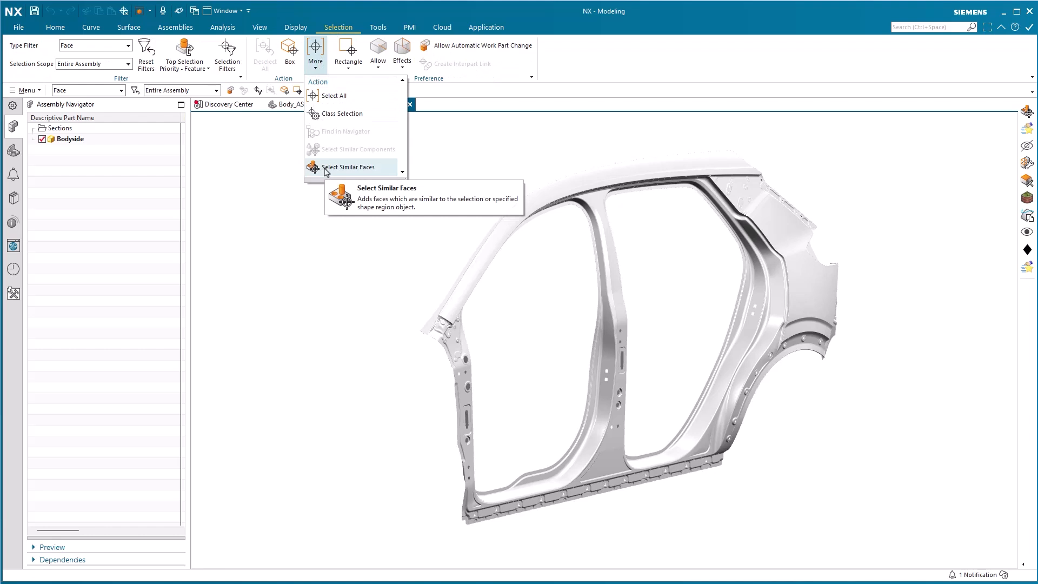
pyautogui.click(325, 169)
pyautogui.click(334, 29)
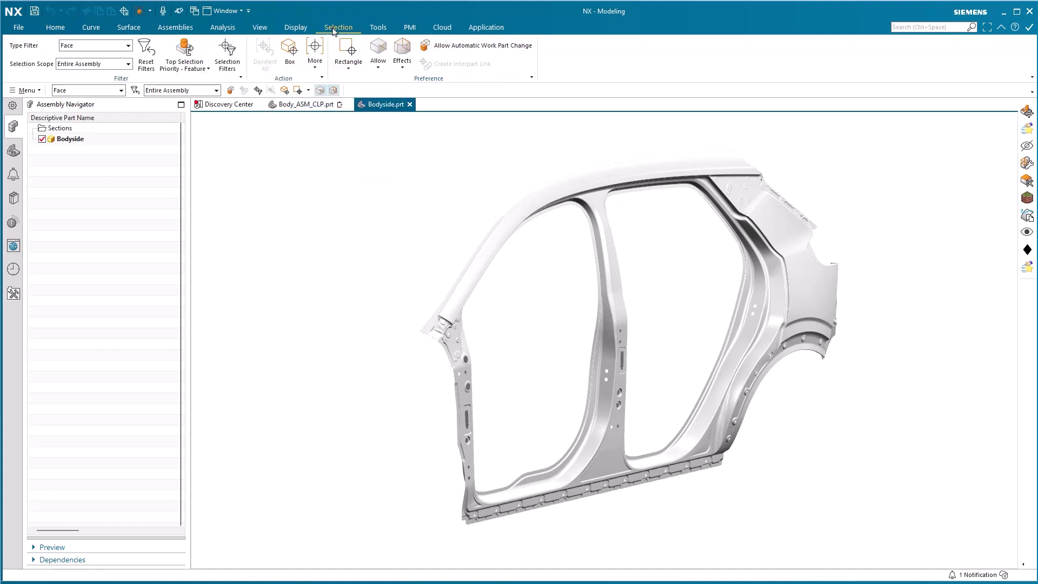
pyautogui.click(316, 61)
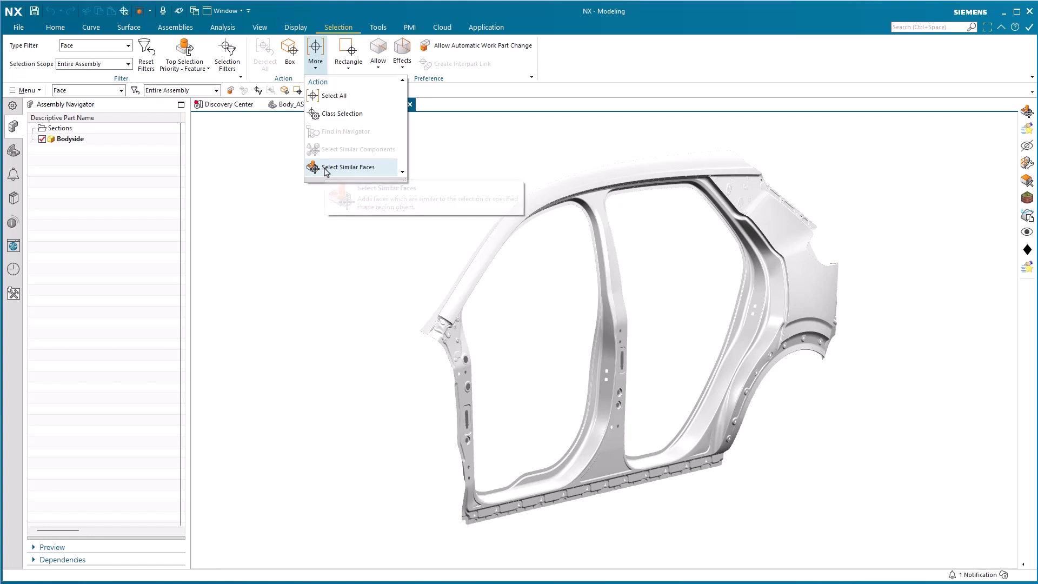
pyautogui.click(326, 168)
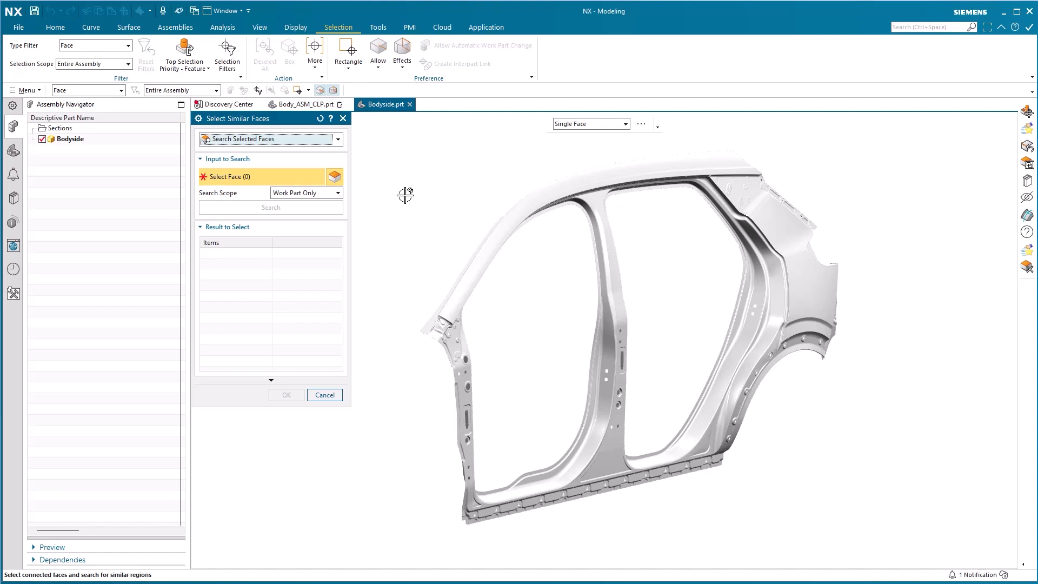
pyautogui.scroll(5, 460, 389)
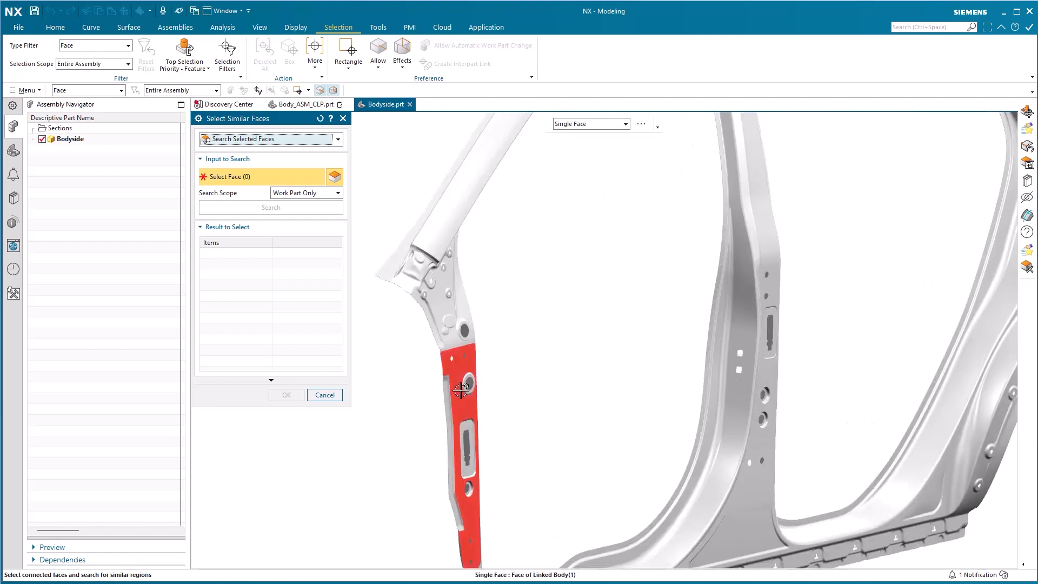
pyautogui.scroll(5, 460, 389)
pyautogui.scroll(2, 561, 331)
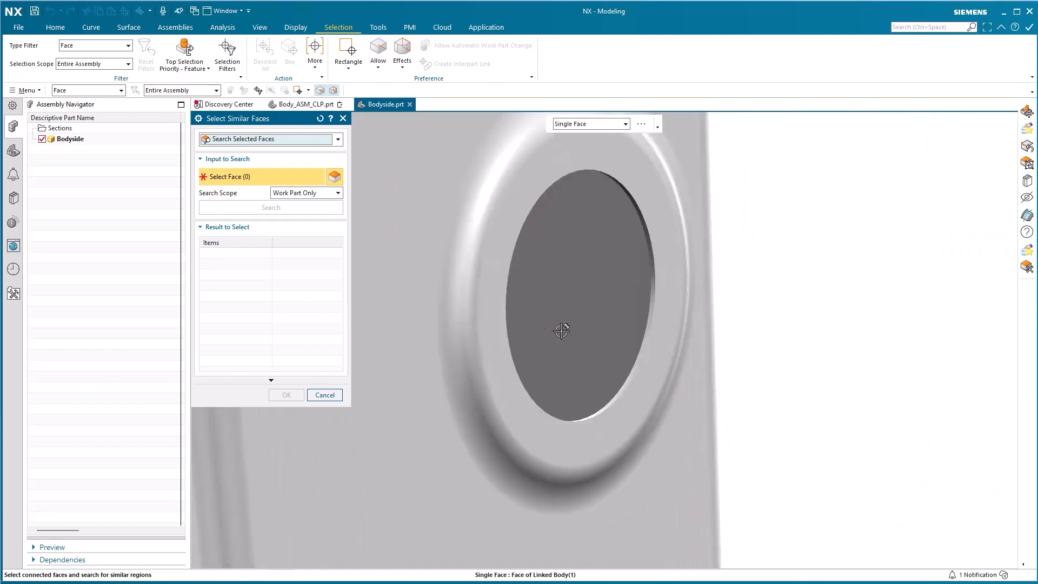
pyautogui.click(670, 273)
pyautogui.click(654, 282)
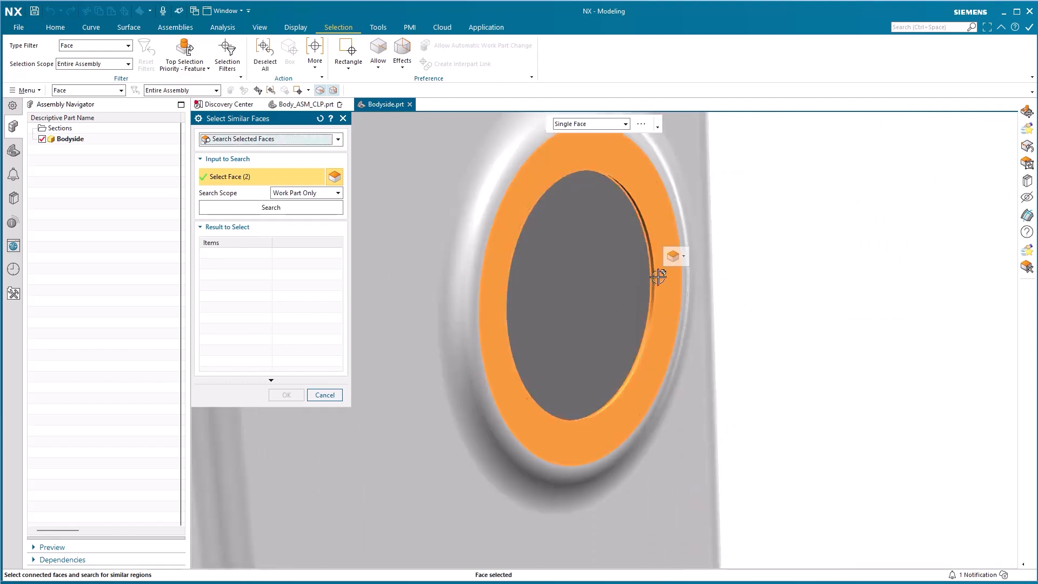
pyautogui.click(664, 277)
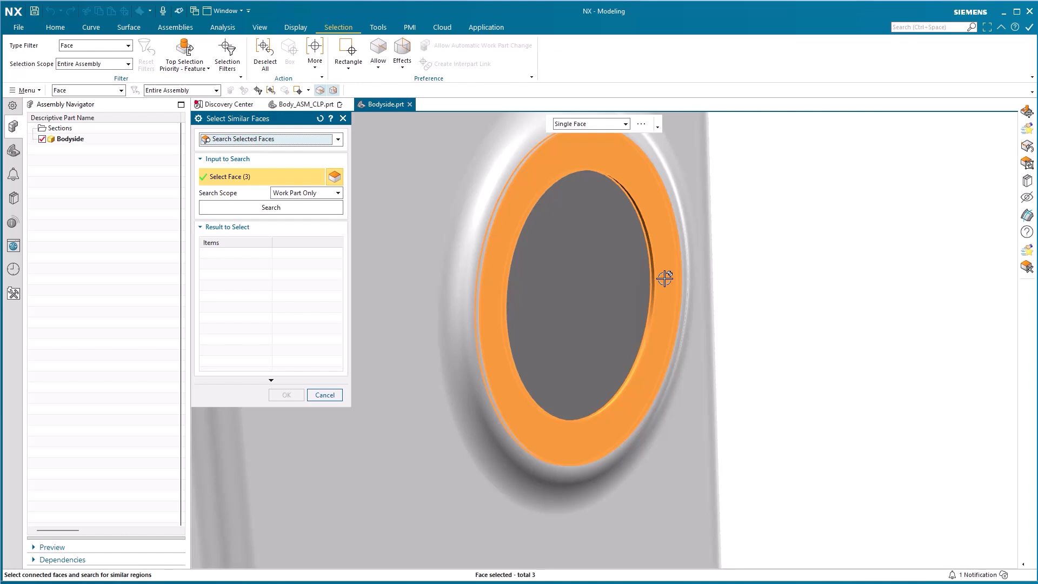
# Search the work part for regions similar to the three selected faces and inspect the tagged matches on the front pillar
pyautogui.moveTo(664, 278)
pyautogui.mouseDown(button='middle')
pyautogui.moveTo(725, 279)
pyautogui.moveTo(660, 281)
pyautogui.mouseUp(button='middle')
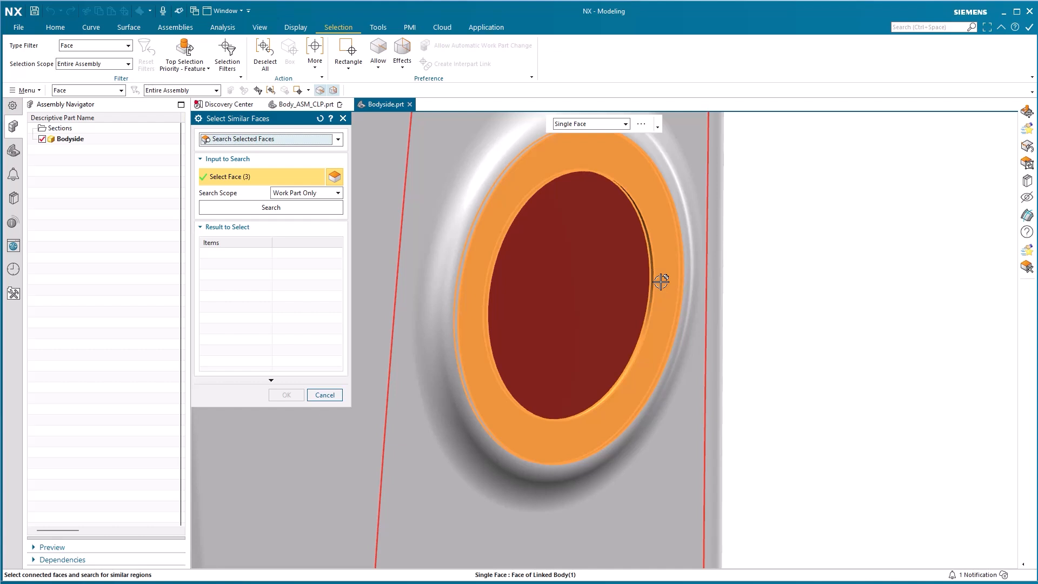
pyautogui.click(292, 210)
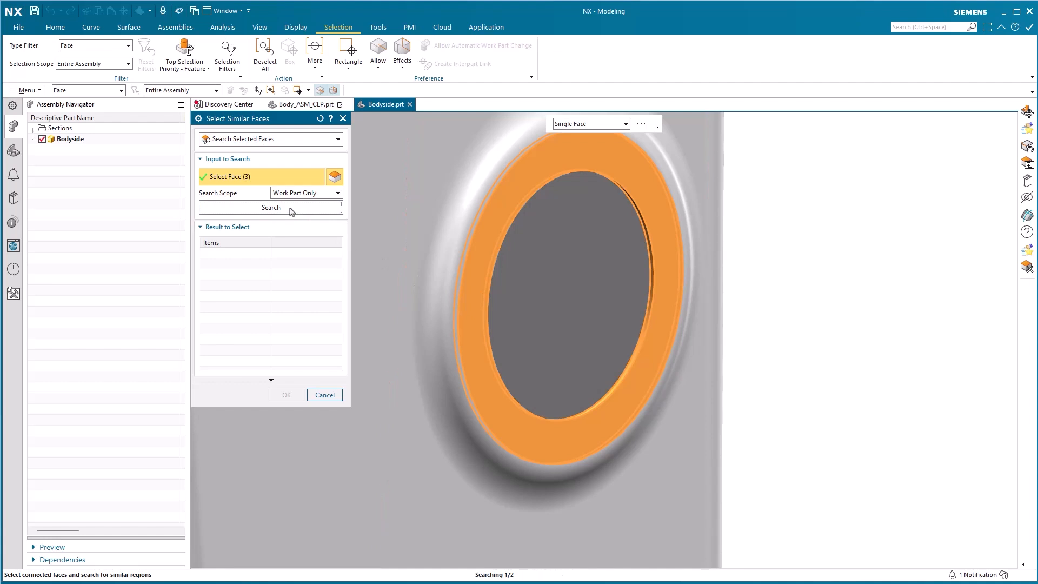
pyautogui.scroll(-10, 522, 378)
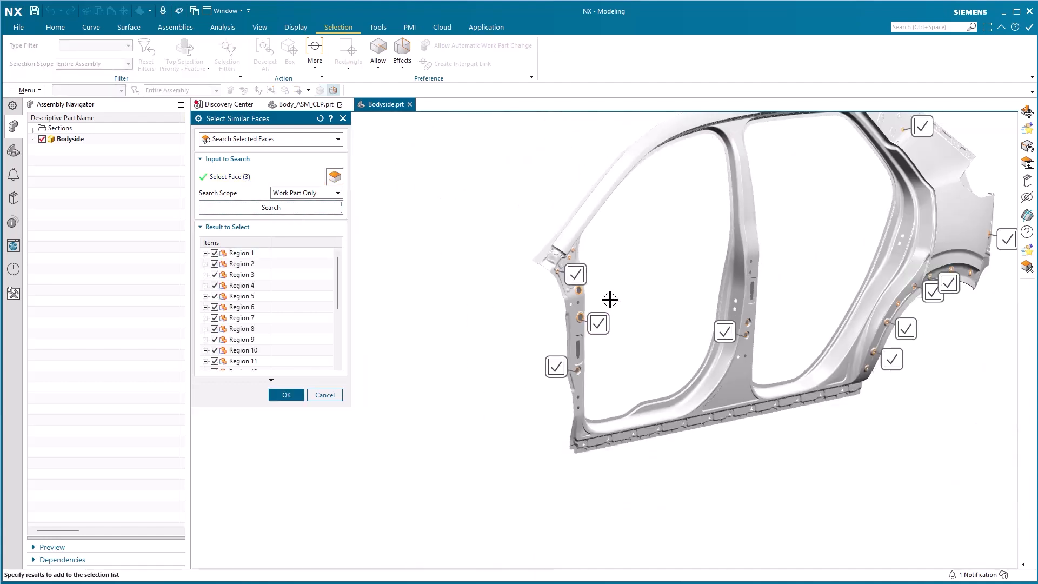
pyautogui.scroll(5, 607, 297)
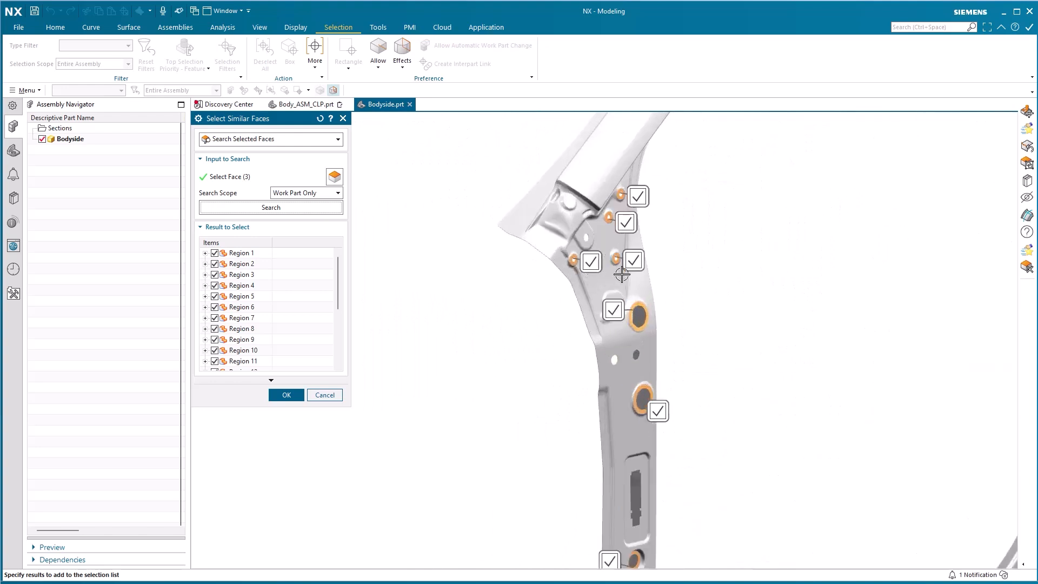
pyautogui.scroll(1, 622, 275)
pyautogui.keyDown('shift'); pyautogui.moveTo(739, 255); pyautogui.dragTo(781, 331, button='middle'); pyautogui.keyUp('shift')
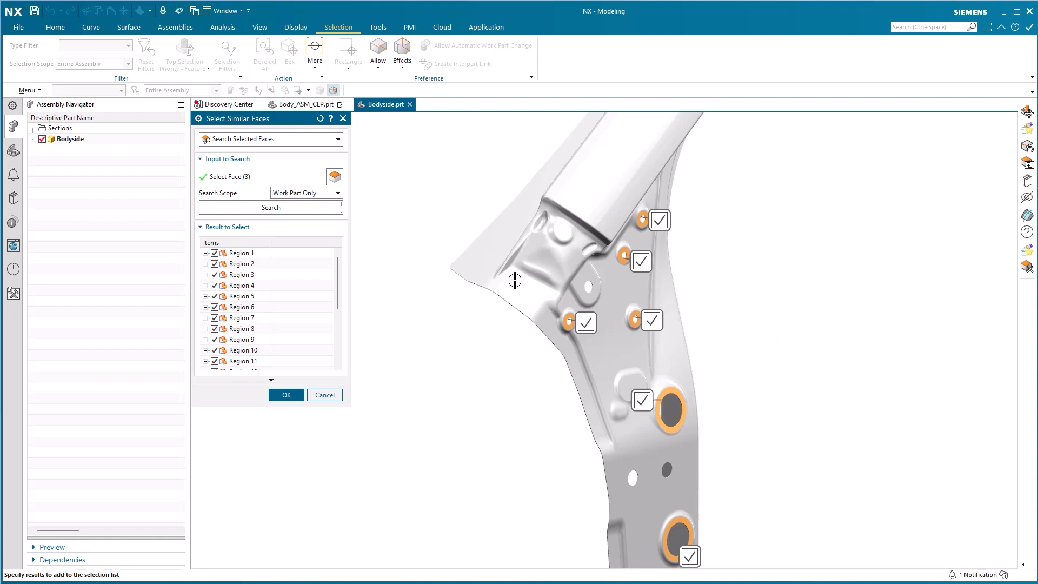
# Exclude Regions 3, 4 and 5 from the search results and include them again
pyautogui.click(253, 277)
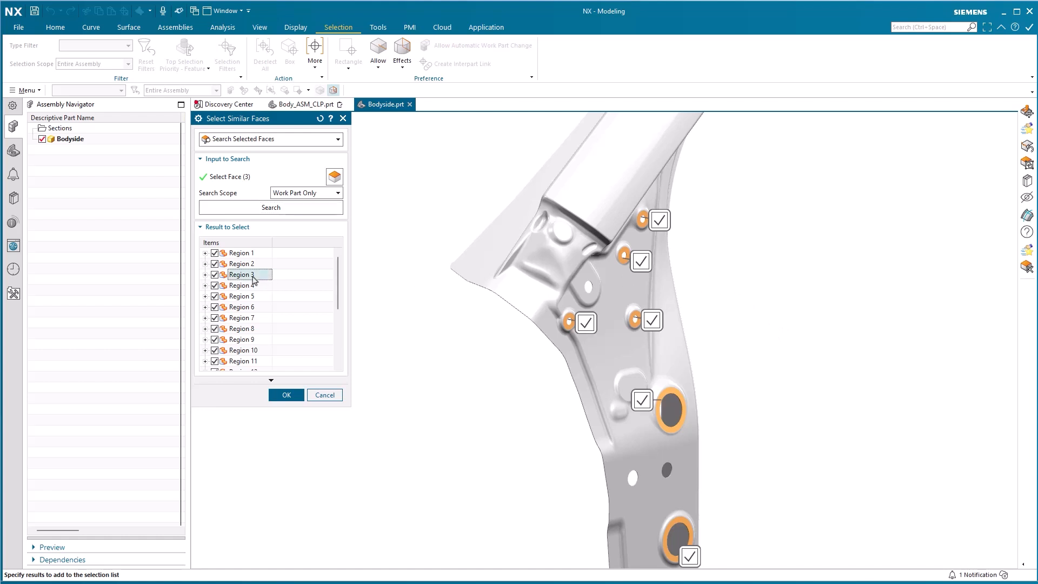
pyautogui.click(214, 285)
pyautogui.click(214, 297)
pyautogui.click(220, 309)
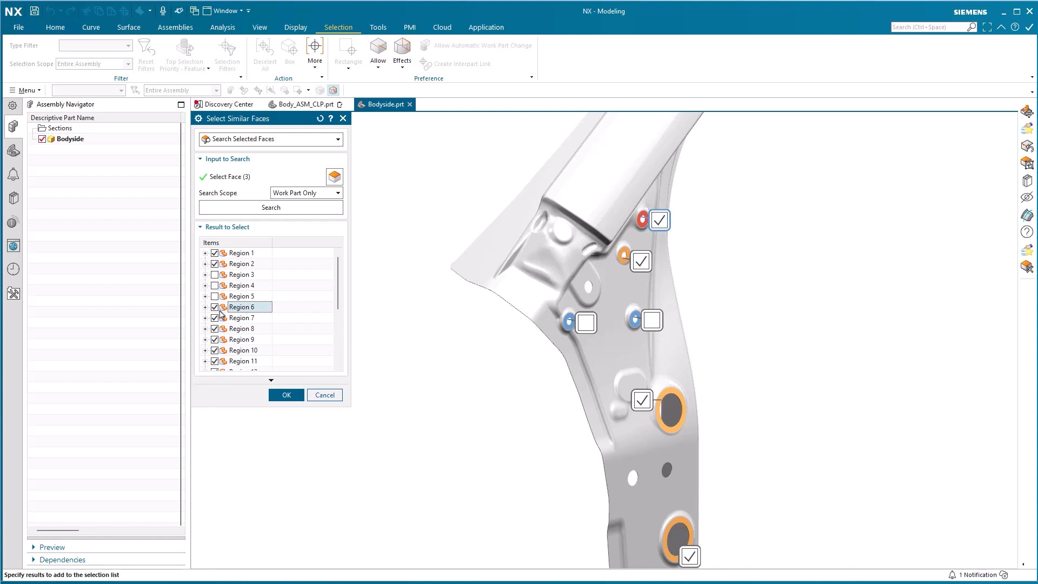
pyautogui.click(214, 296)
pyautogui.click(215, 285)
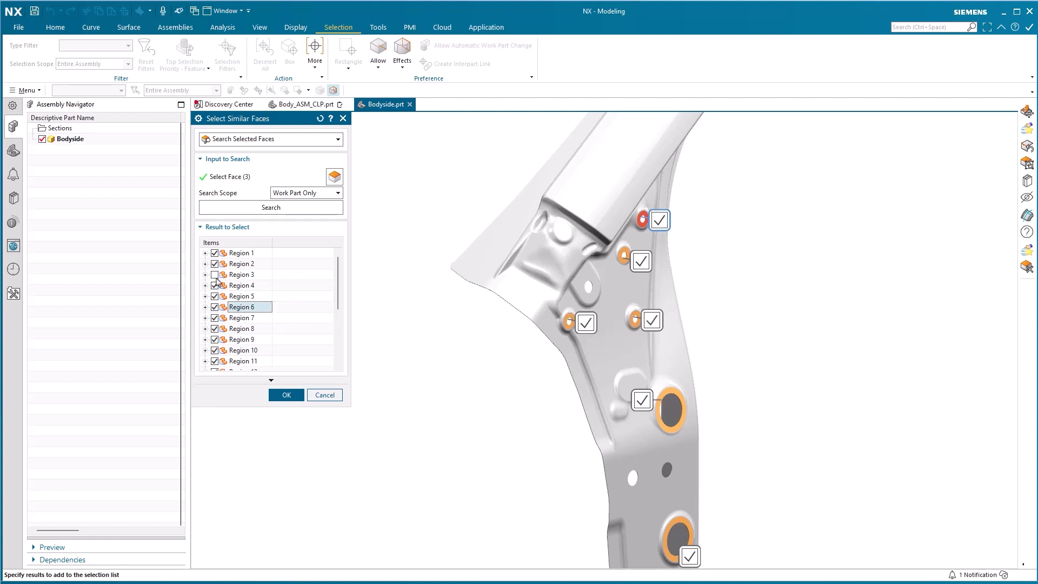
pyautogui.click(215, 275)
# Use the visual tags to deselect Region 6, and deselect and reselect Region 8 on the upper front pillar
pyautogui.click(674, 227)
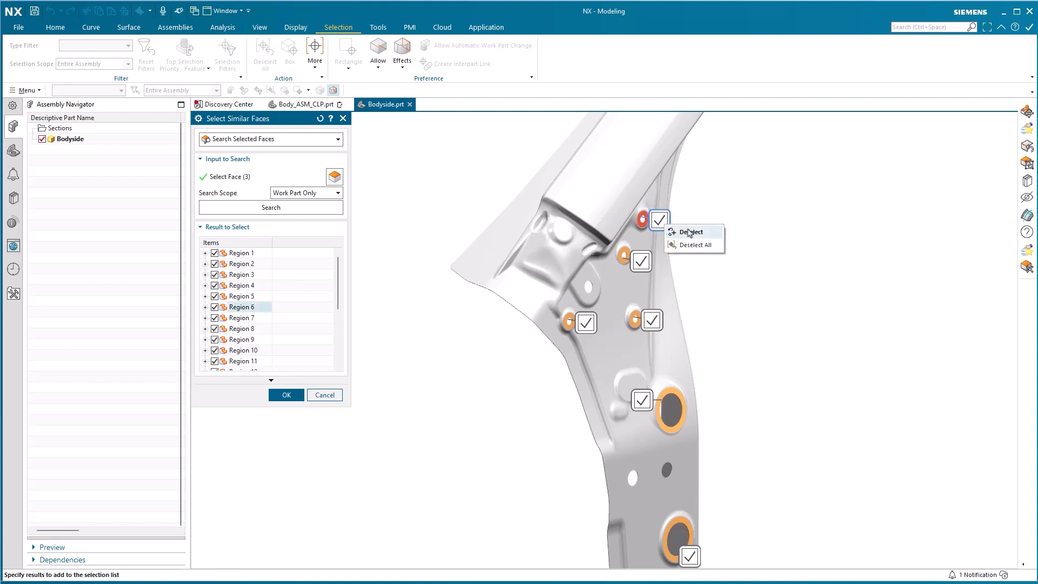
pyautogui.click(660, 221)
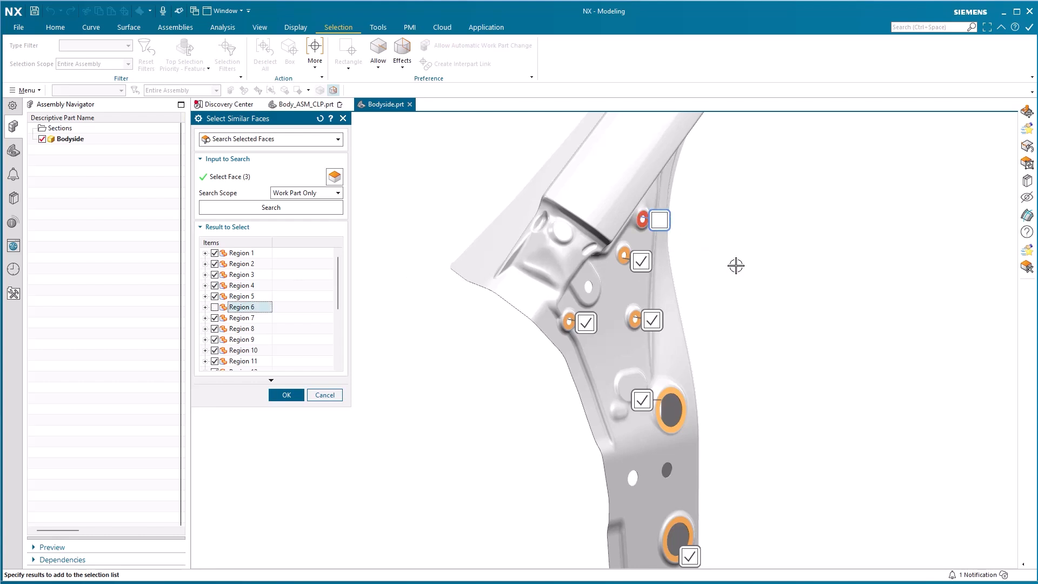
pyautogui.rightClick(641, 261)
pyautogui.click(672, 290)
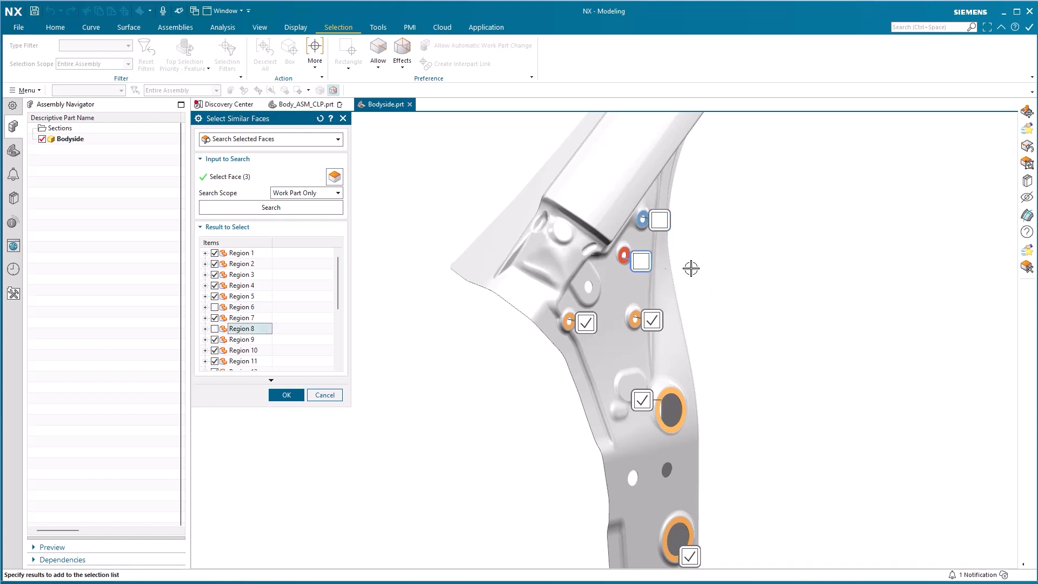
pyautogui.rightClick(650, 258)
pyautogui.click(671, 265)
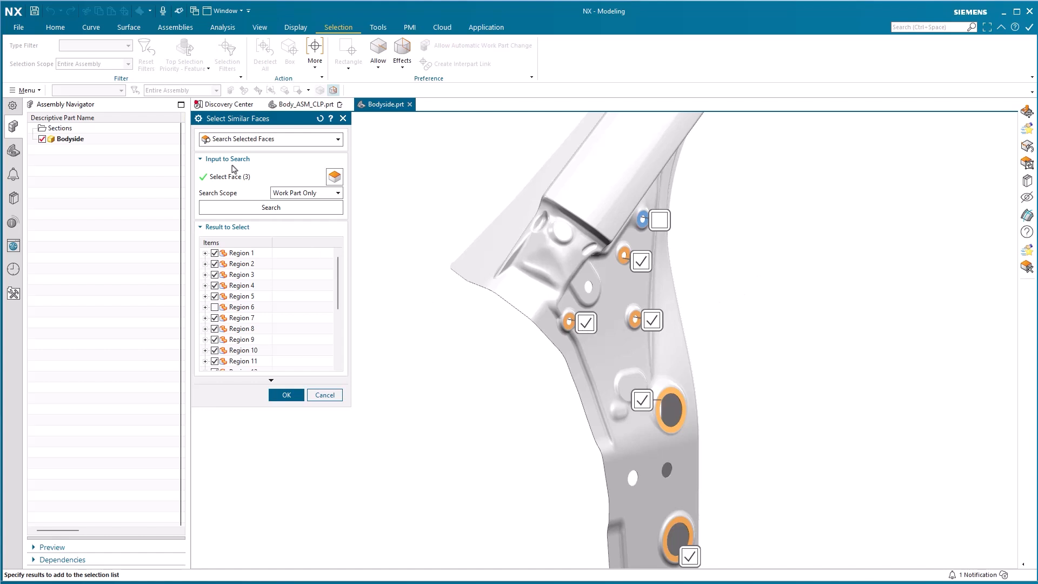
# Show the extended Select Similar Faces options and restrict the search results to identical faces
pyautogui.click(198, 120)
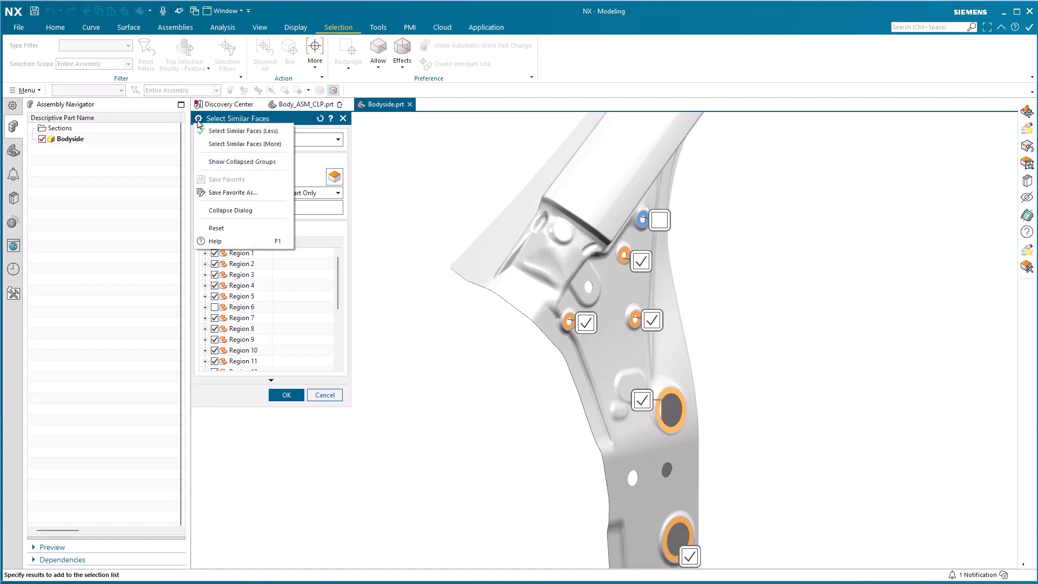
pyautogui.click(218, 144)
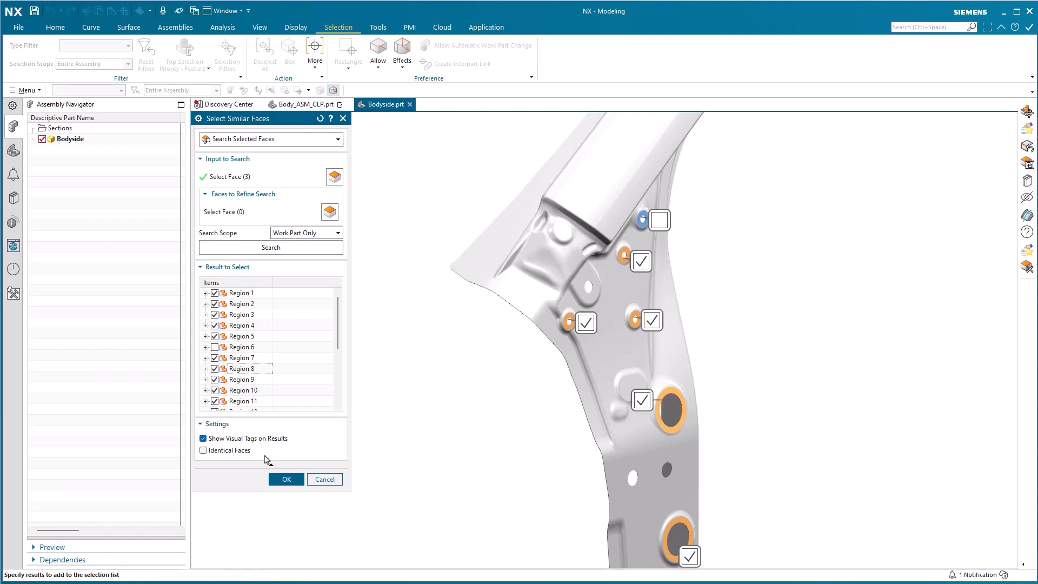
pyautogui.click(203, 450)
pyautogui.scroll(-6, 399, 470)
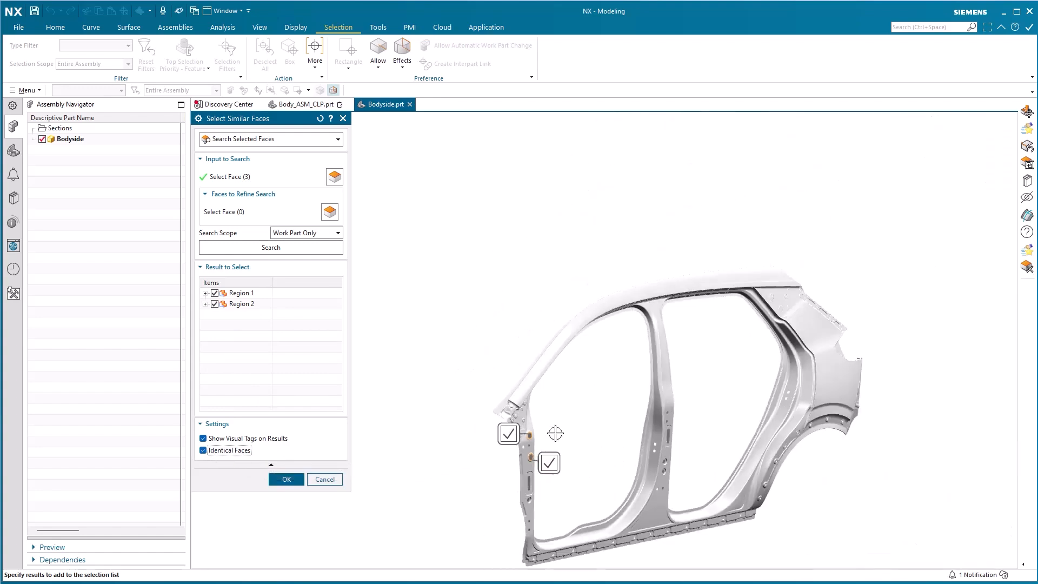
pyautogui.keyDown('shift'); pyautogui.moveTo(553, 430); pyautogui.dragTo(579, 350, button='middle'); pyautogui.keyUp('shift')
pyautogui.scroll(3, 570, 355)
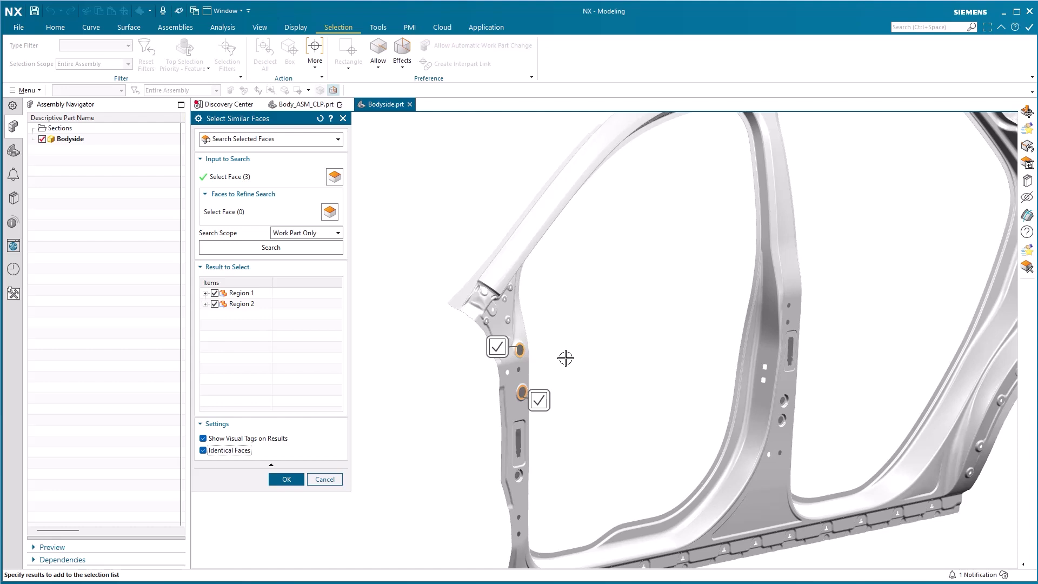
# Accept the identical regions as the face selection and clear that selection
pyautogui.click(286, 479)
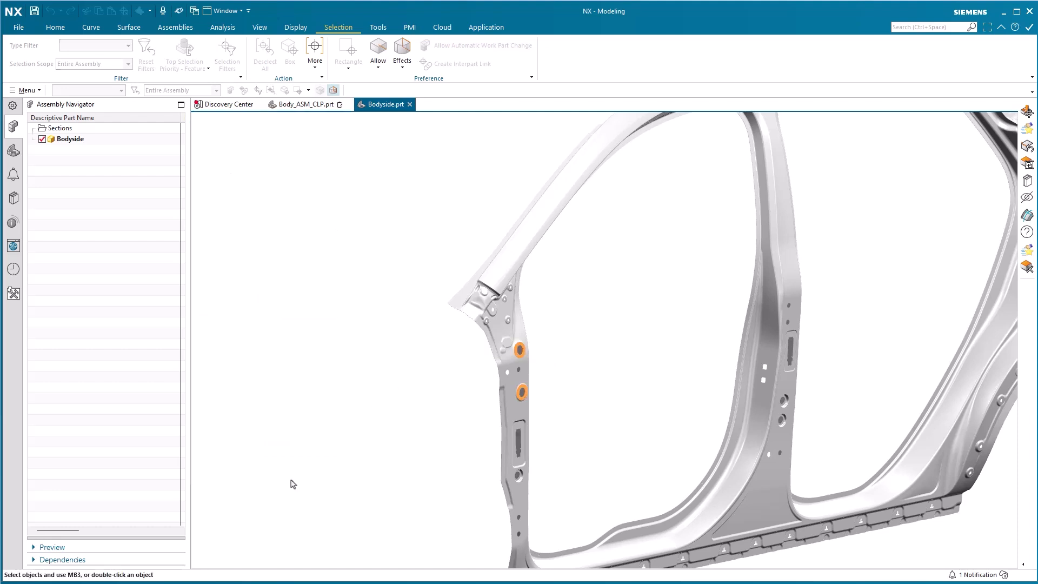
pyautogui.scroll(-3, 318, 439)
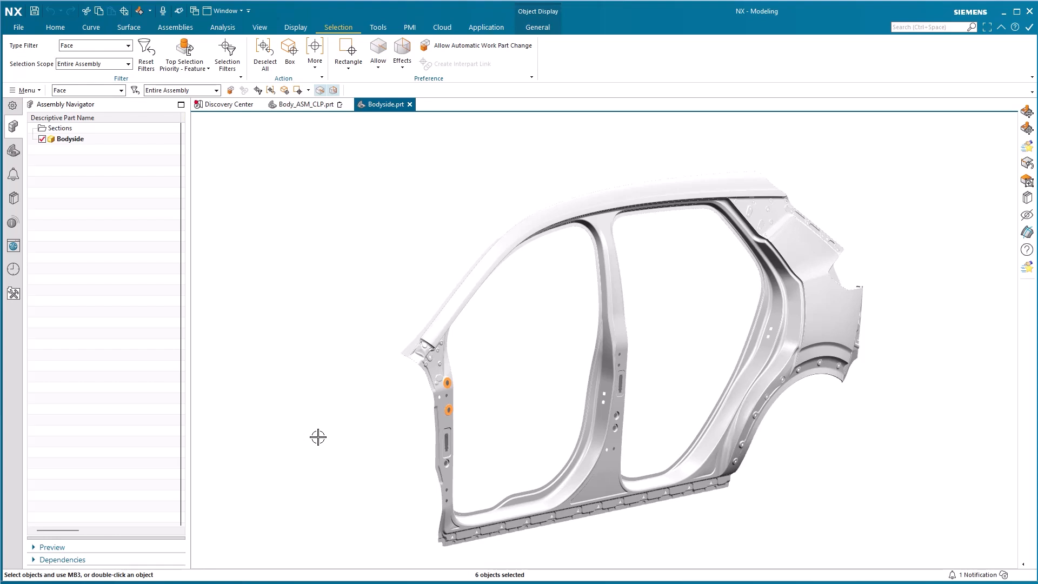
pyautogui.press('Escape')
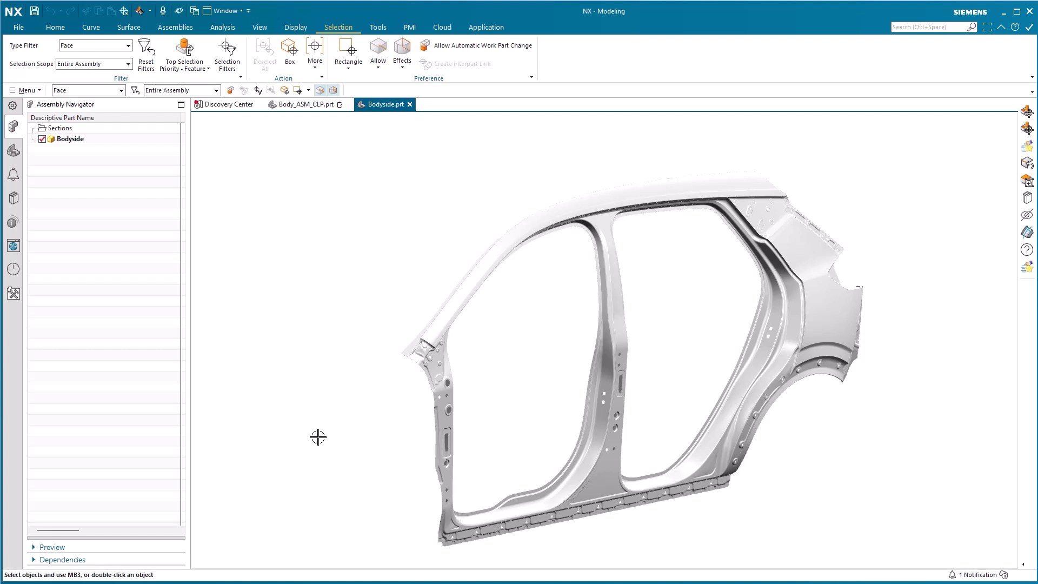